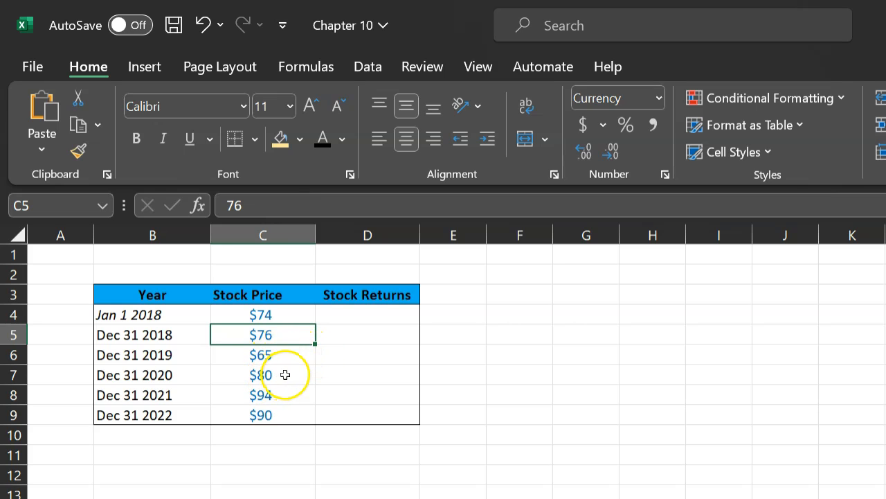
# Step: Review the year-end stock prices in column C and their dates in column B
pyautogui.click(282, 374)
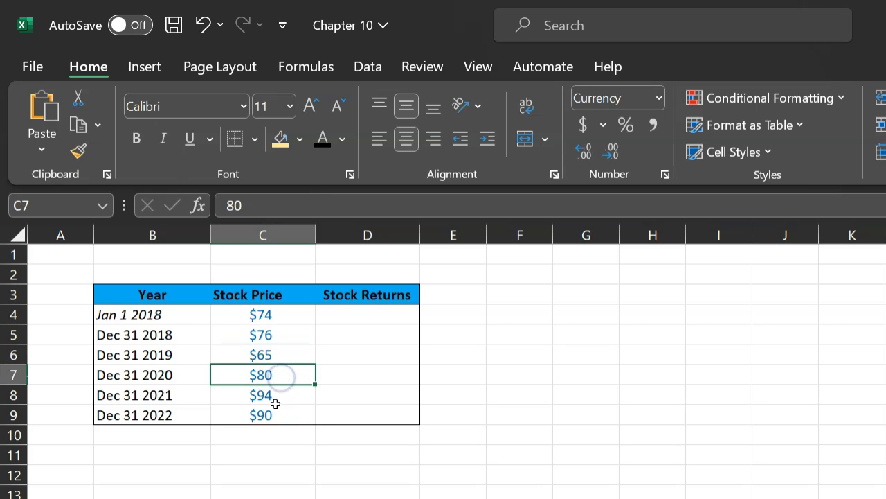
pyautogui.click(276, 396)
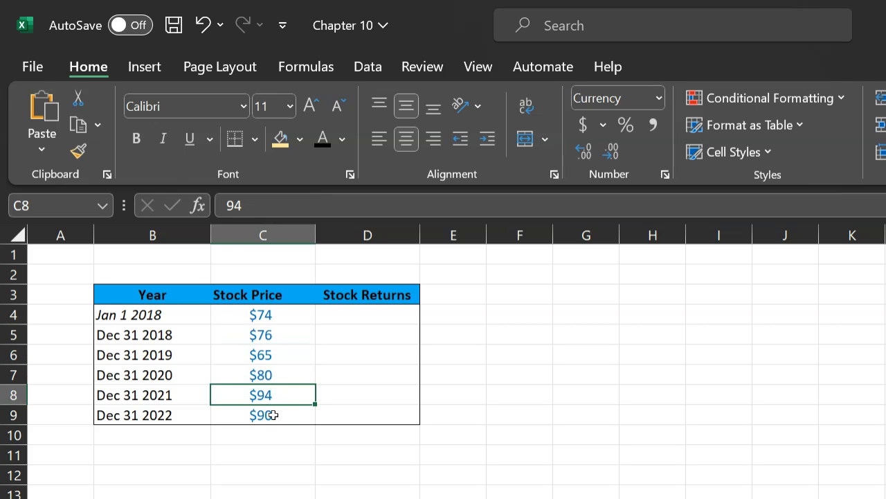
pyautogui.click(274, 415)
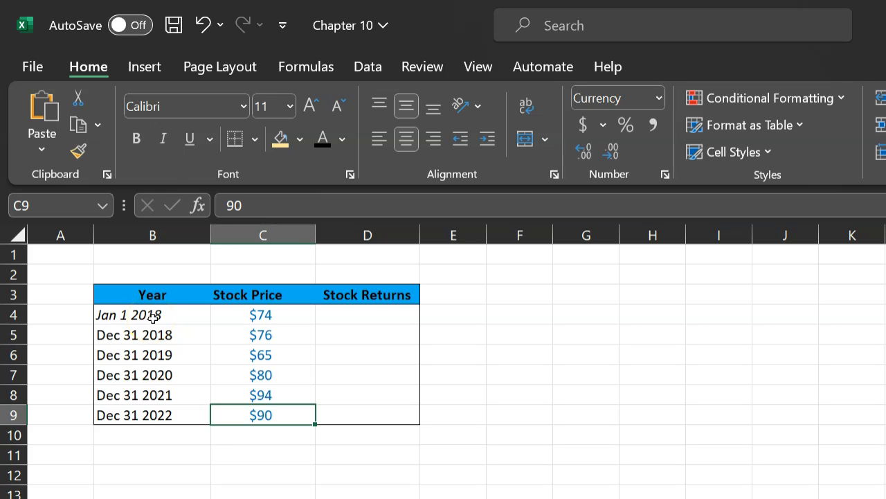
pyautogui.click(164, 335)
pyautogui.click(165, 355)
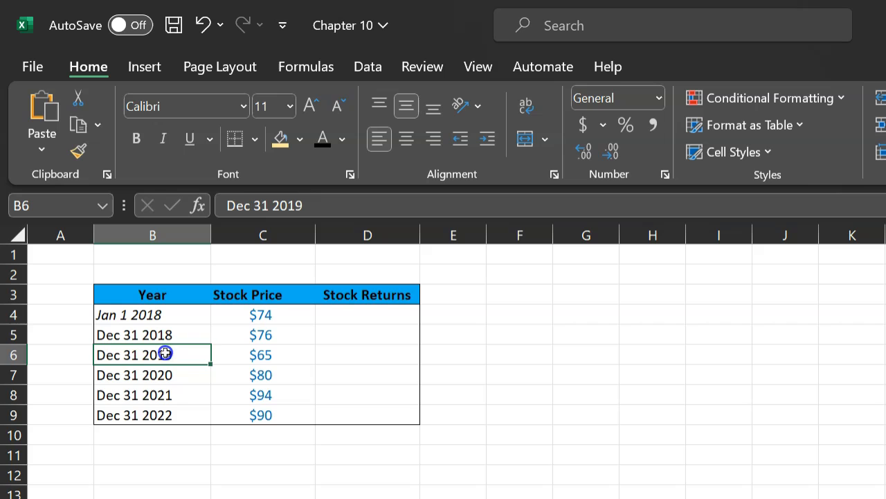
pyautogui.click(166, 389)
pyautogui.click(164, 415)
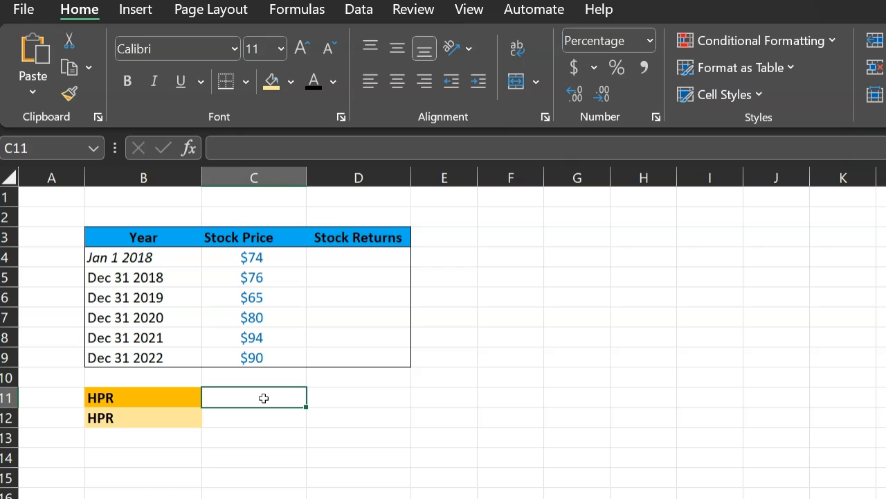
# Step: Calculate the holding period return in C11 with the formula =(C9-C4)/74
pyautogui.click(255, 257)
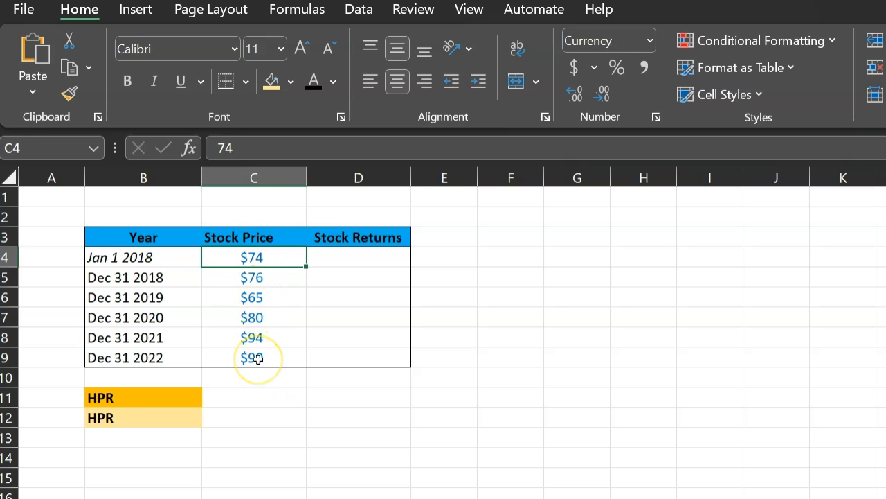
pyautogui.click(249, 398)
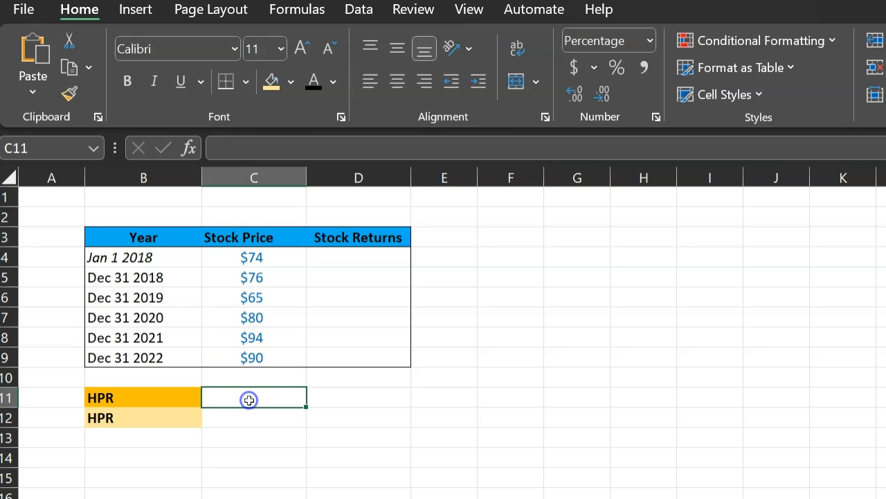
pyautogui.write('=')
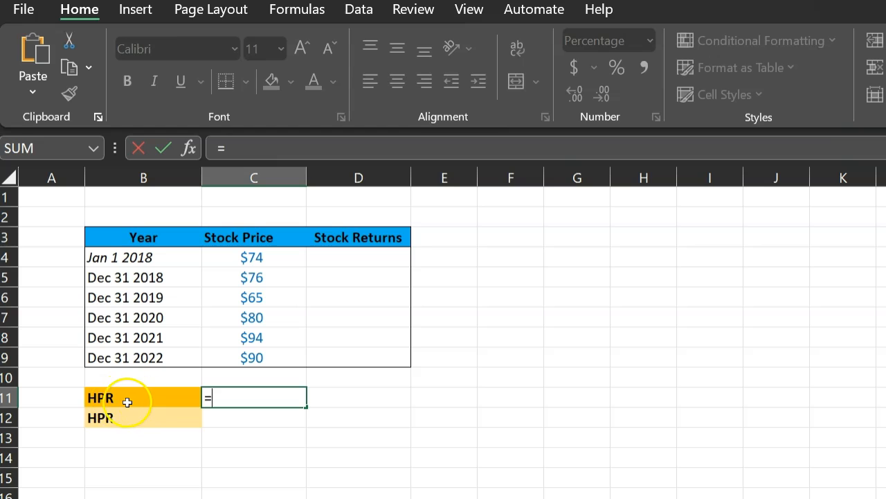
pyautogui.write('(')
pyautogui.click(289, 357)
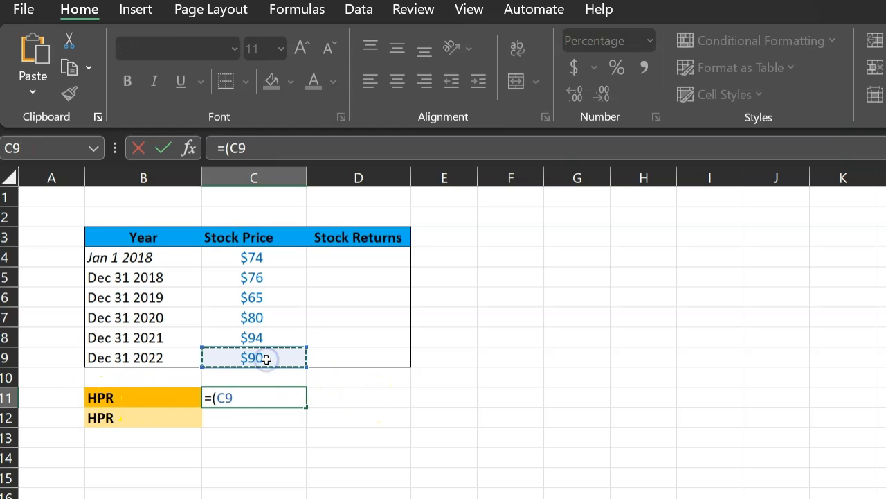
pyautogui.write('-')
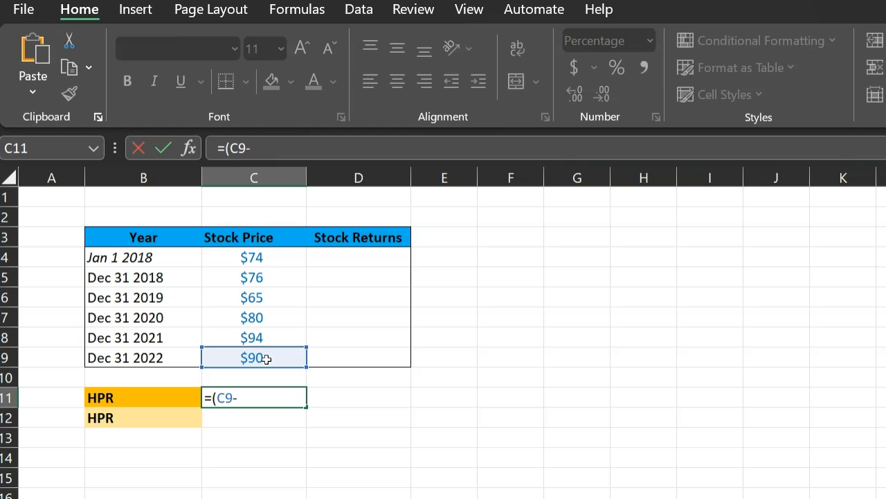
pyautogui.click(261, 257)
pyautogui.write(')/74')
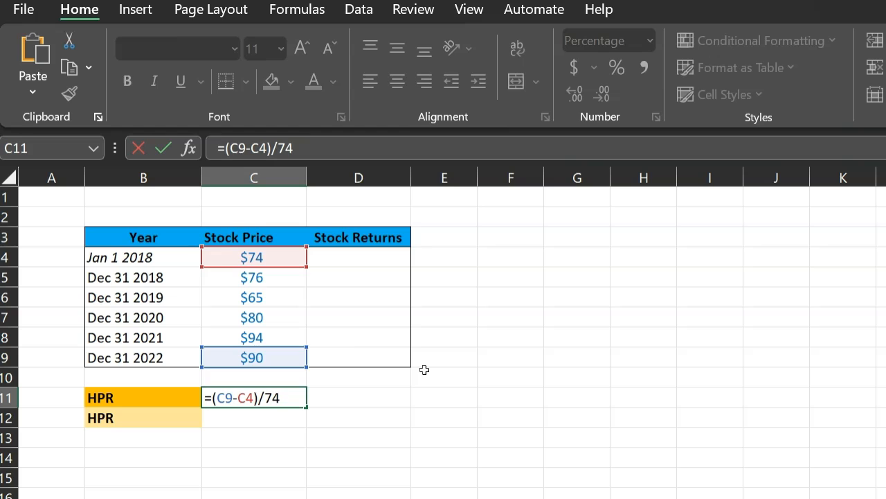
pyautogui.press('Return')
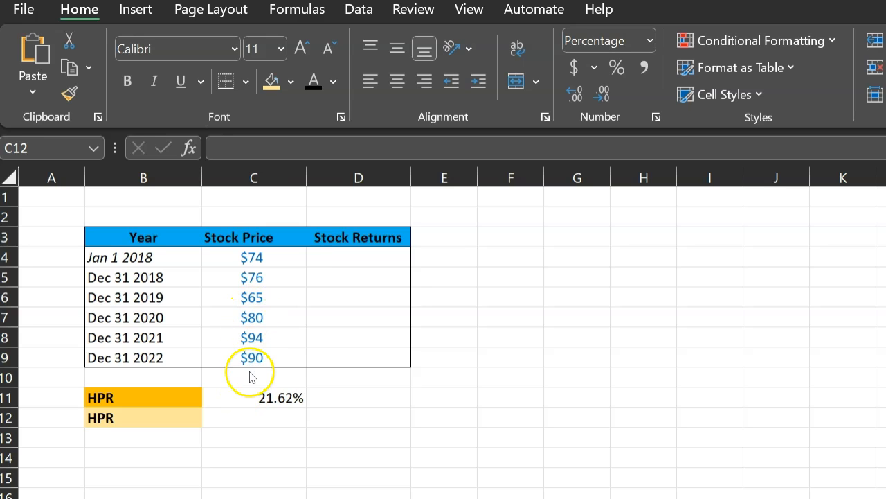
# Step: Calculate the Dec 31 2018 stock return in D5 with the formula =(C5-C4)/74
pyautogui.click(353, 280)
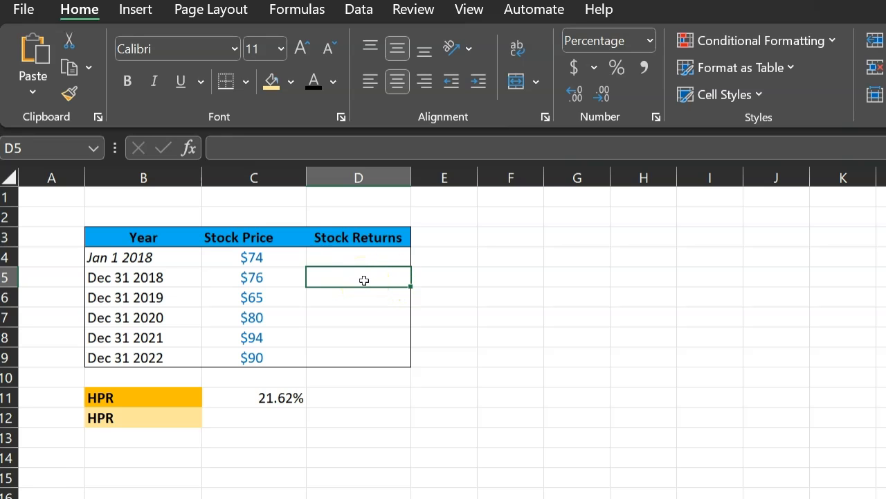
pyautogui.write('=')
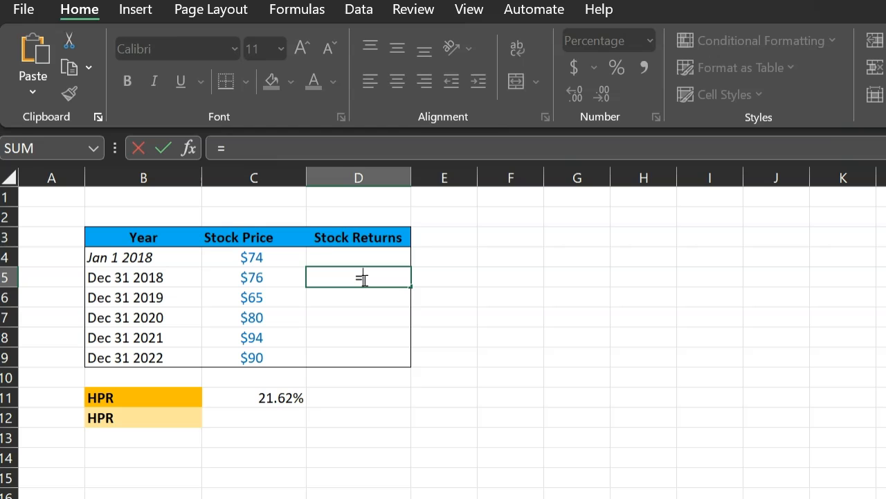
pyautogui.write('(')
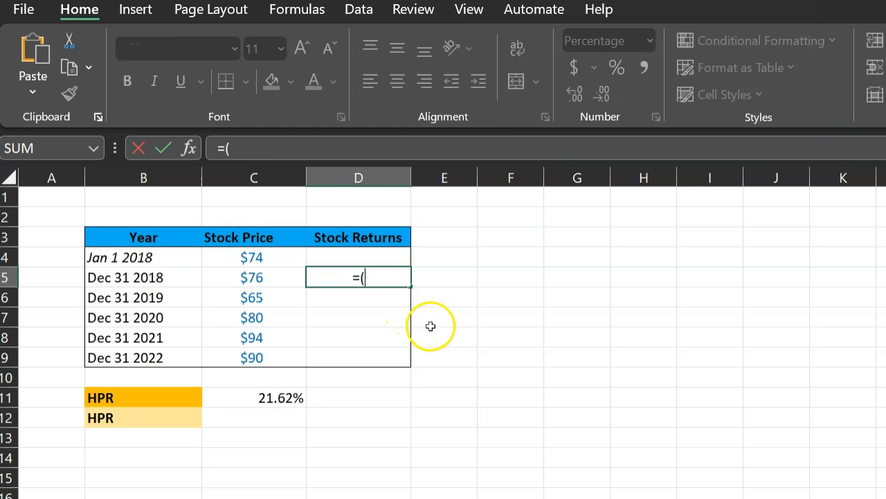
pyautogui.click(258, 278)
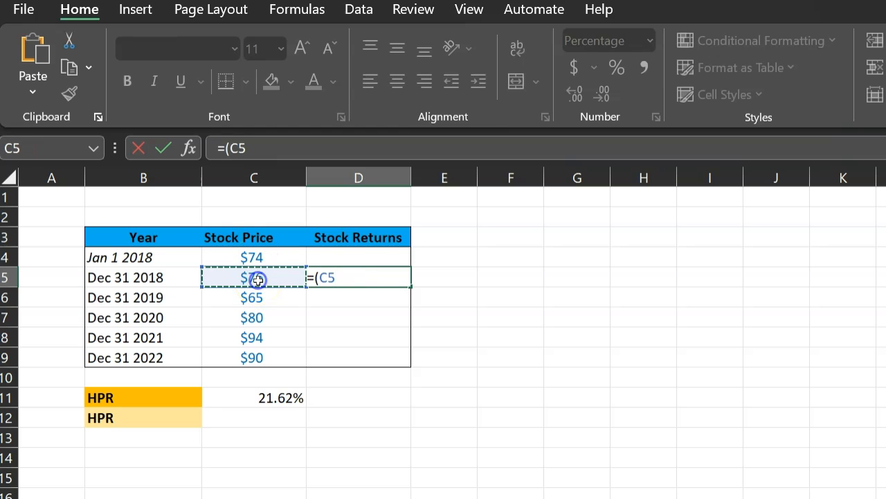
pyautogui.write('-')
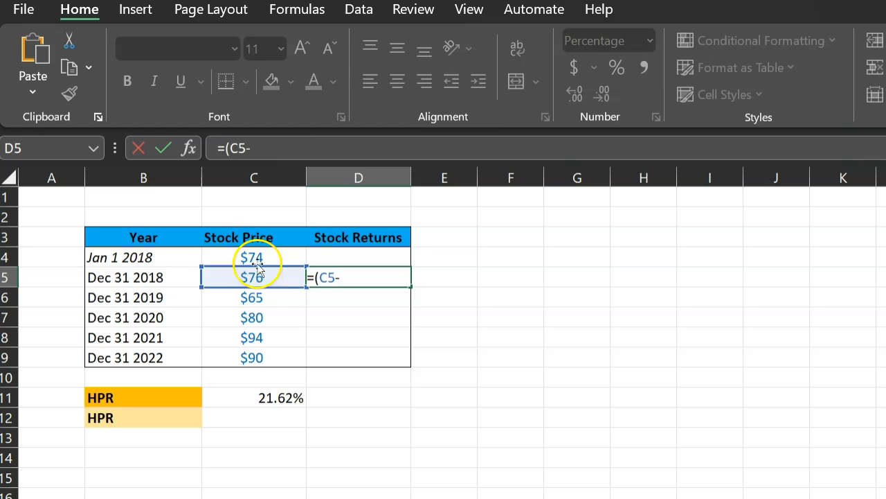
pyautogui.click(254, 257)
pyautogui.write(')/')
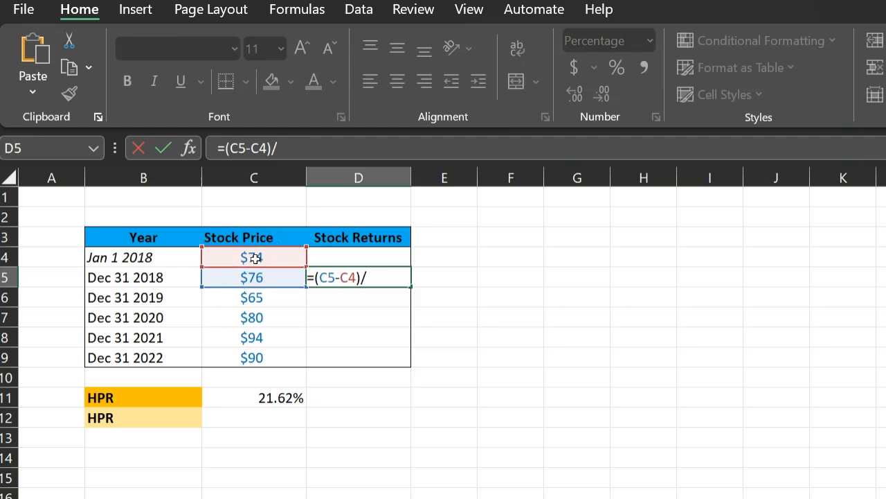
pyautogui.write('74')
pyautogui.press('Return')
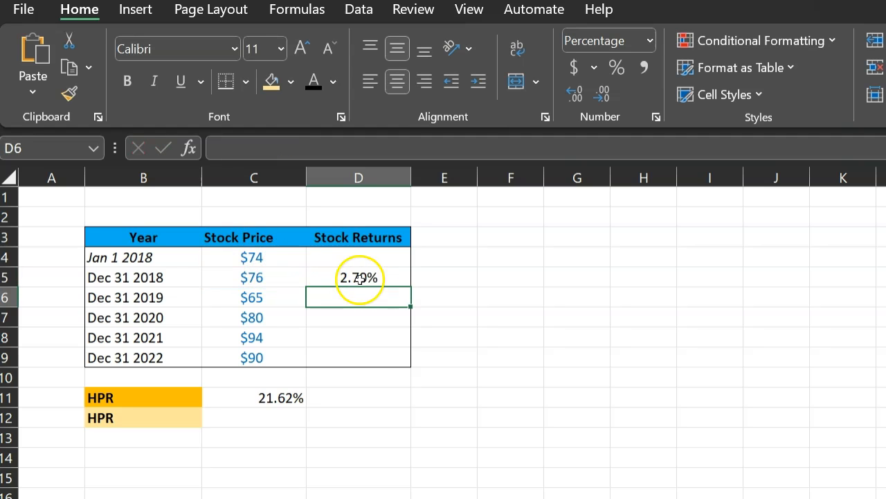
# Step: Label the Dec 31 2018 return as R1 in cell E5
pyautogui.click(443, 277)
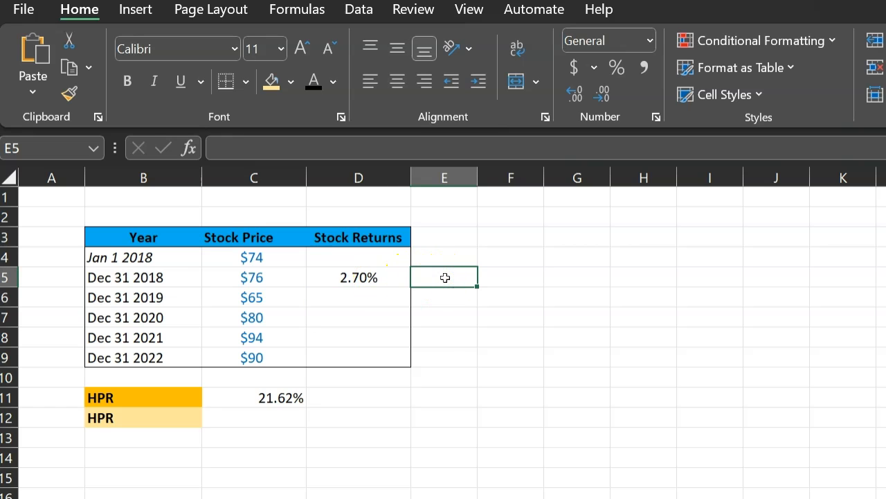
pyautogui.write('R1')
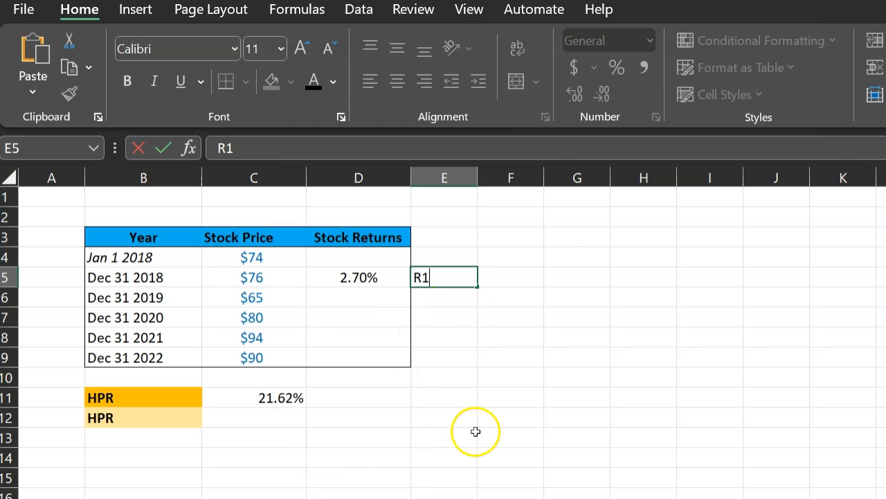
pyautogui.click(358, 297)
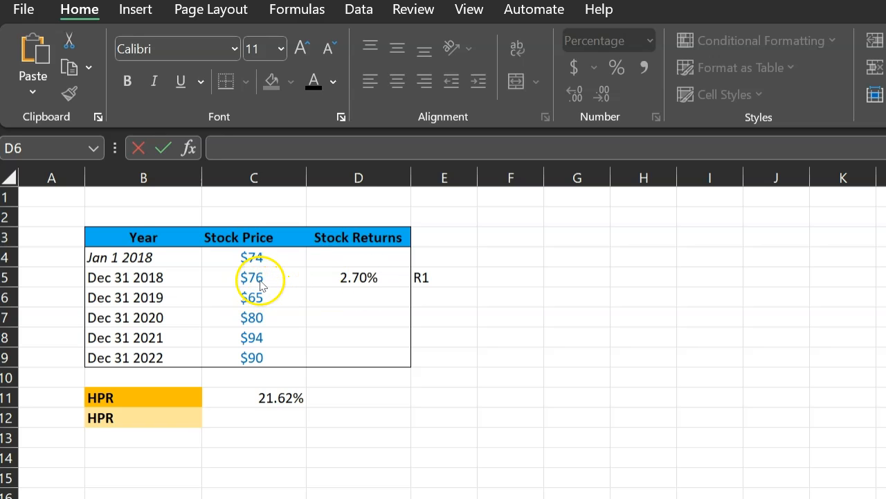
# Step: Calculate the Dec 31 2019 stock return in D6 with the formula = (C6-C5)/C5
pyautogui.click(358, 299)
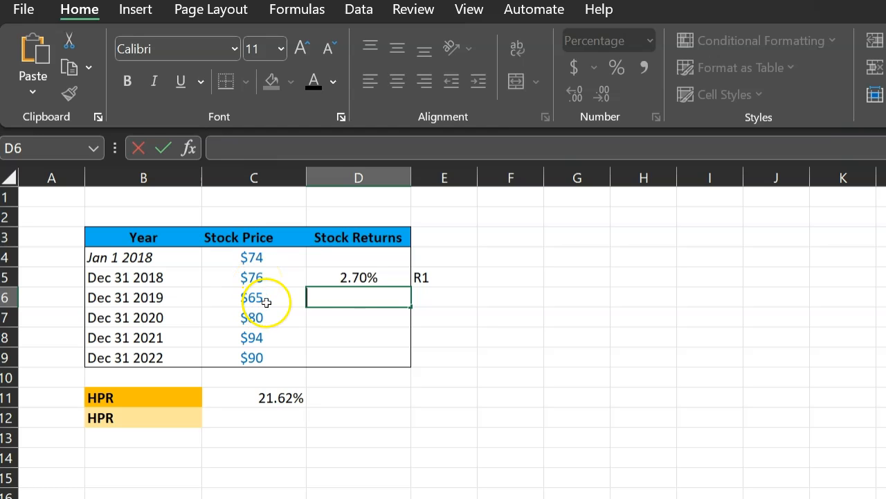
pyautogui.click(360, 299)
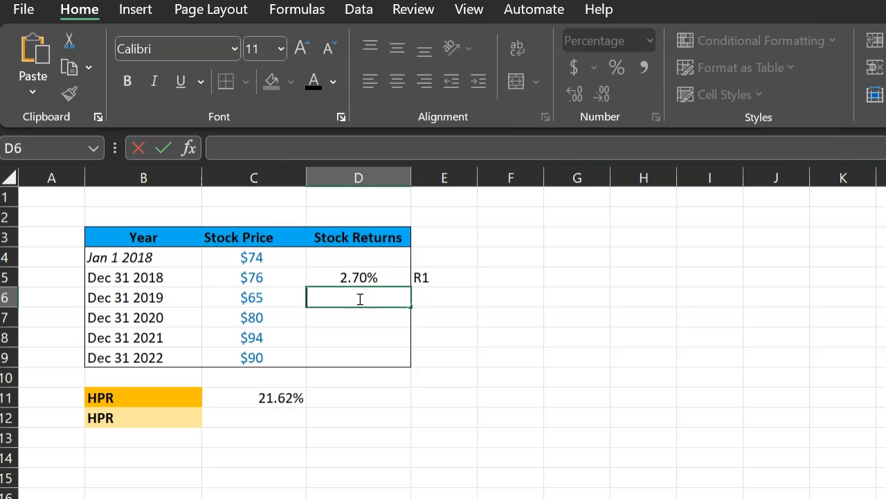
pyautogui.write('= (')
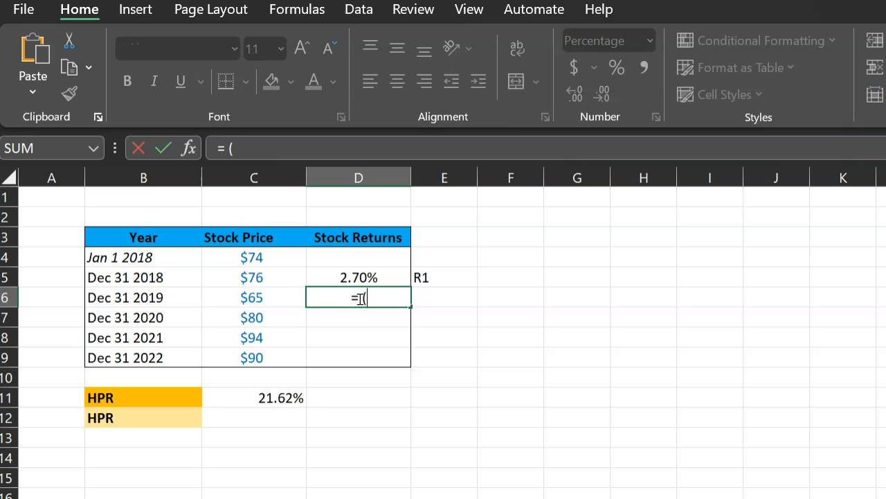
pyautogui.click(283, 293)
pyautogui.write('/')
pyautogui.press('BackSpace')
pyautogui.write('-')
pyautogui.click(255, 277)
pyautogui.write(')/')
pyautogui.click(256, 278)
pyautogui.press('Return')
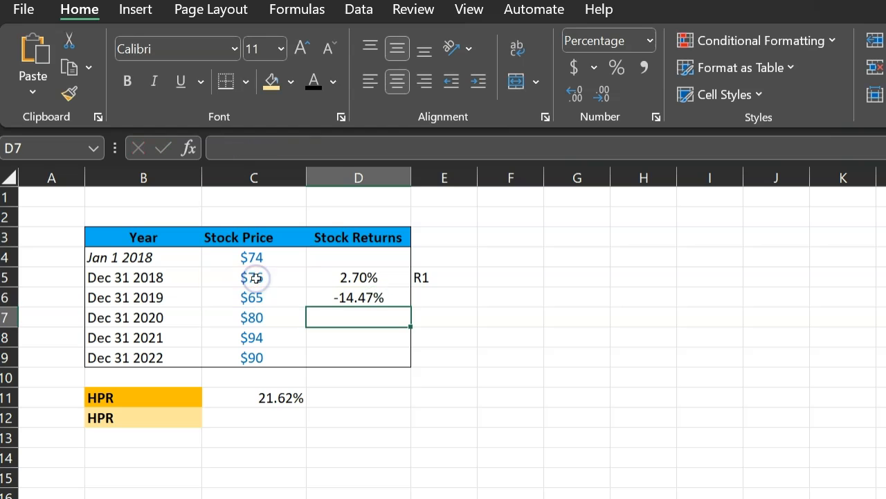
# Step: Label the Dec 31 2019 return as R2 in cell E6
pyautogui.click(430, 302)
pyautogui.write('R2')
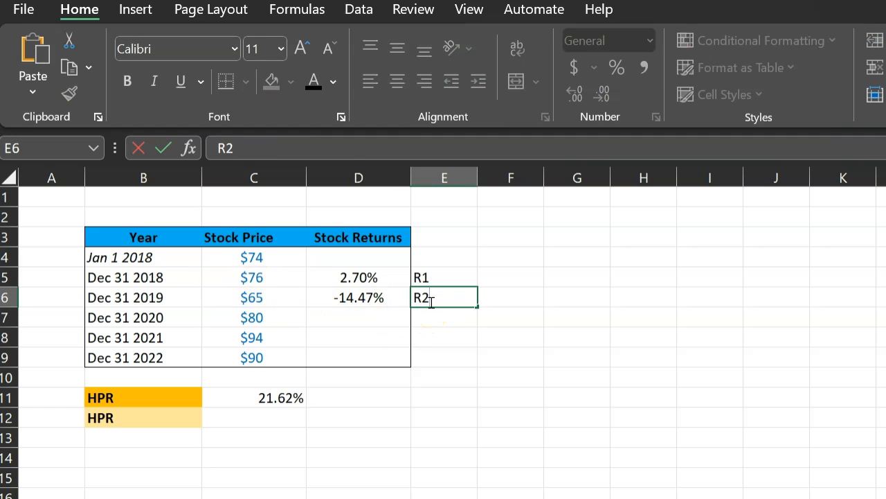
pyautogui.press('Return')
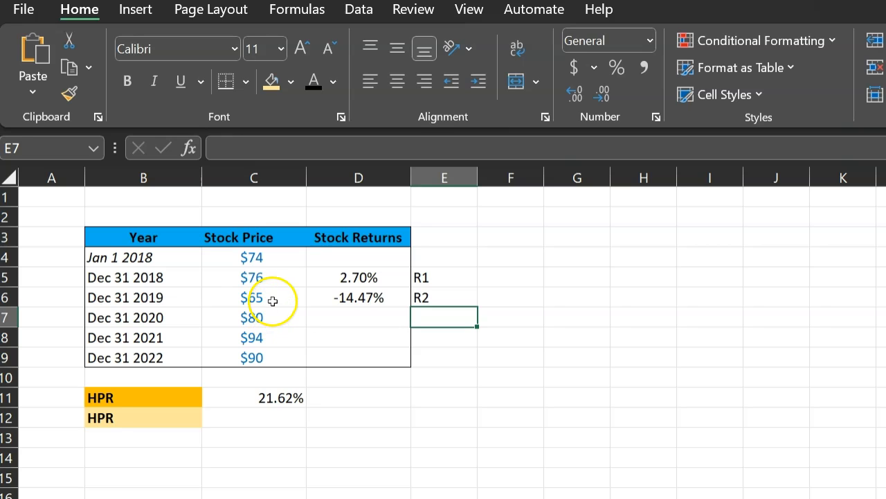
# Step: Copy the return formula from D6 down through D9 to cover 2020 to 2022
pyautogui.click(273, 300)
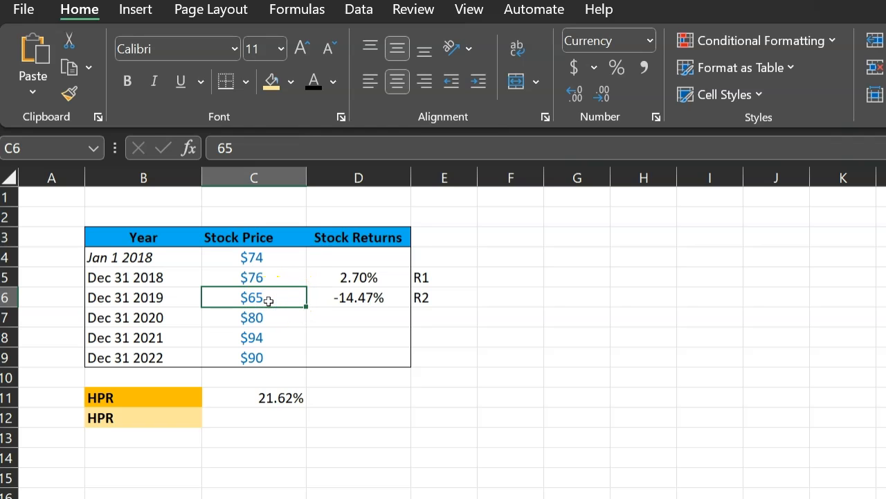
pyautogui.click(263, 279)
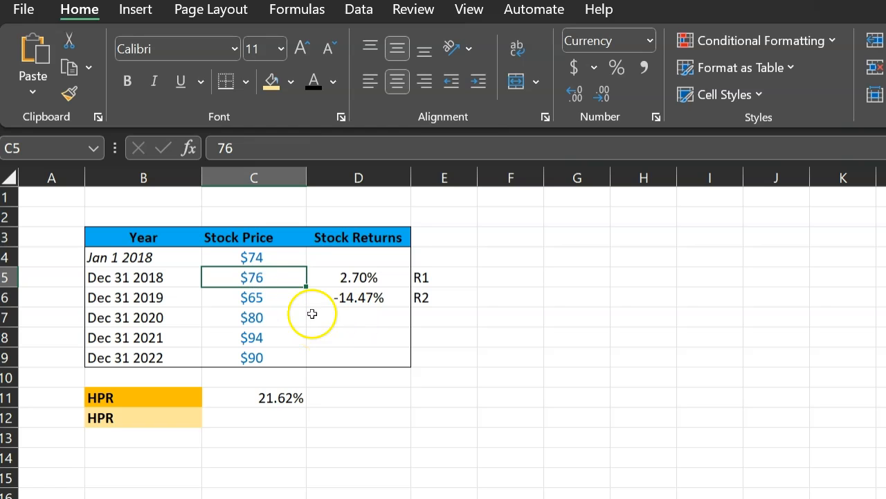
pyautogui.click(355, 316)
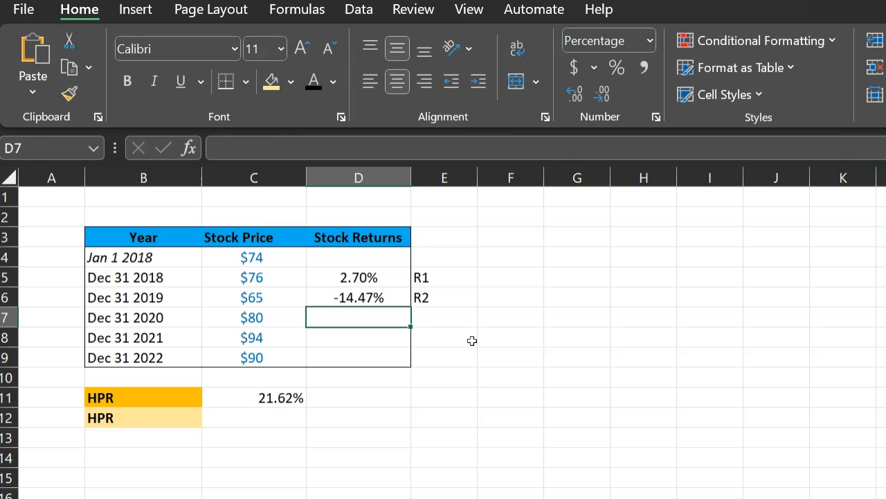
pyautogui.press('Up')
pyautogui.hotkey('ctrl', 'c')
pyautogui.hotkey('shift', 'Down')
pyautogui.hotkey('shift', 'Down')
pyautogui.hotkey('shift', 'Down')
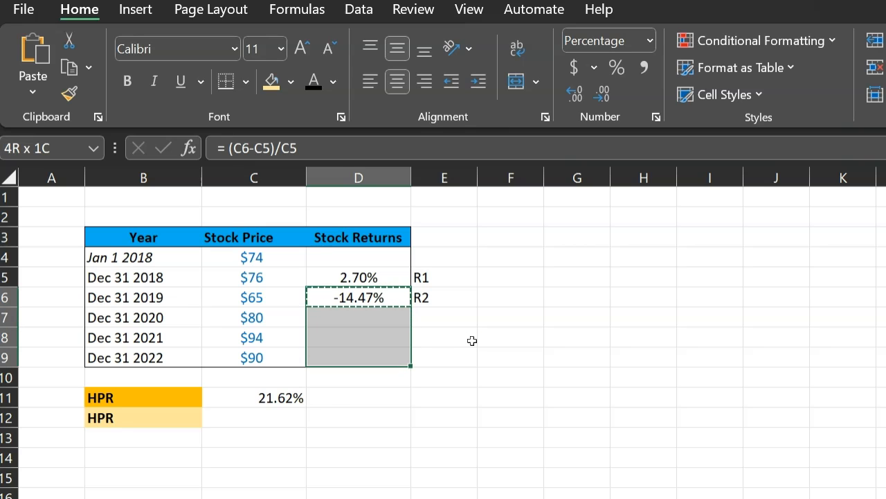
pyautogui.hotkey('ctrl', 'v')
# Step: Apply a bottom border to the Dec 31 2022 return in cell D9
pyautogui.click(370, 404)
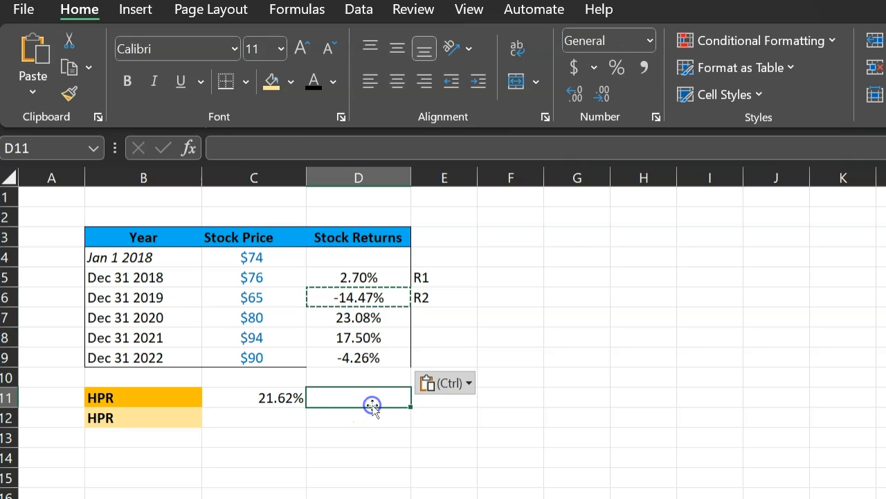
pyautogui.click(357, 361)
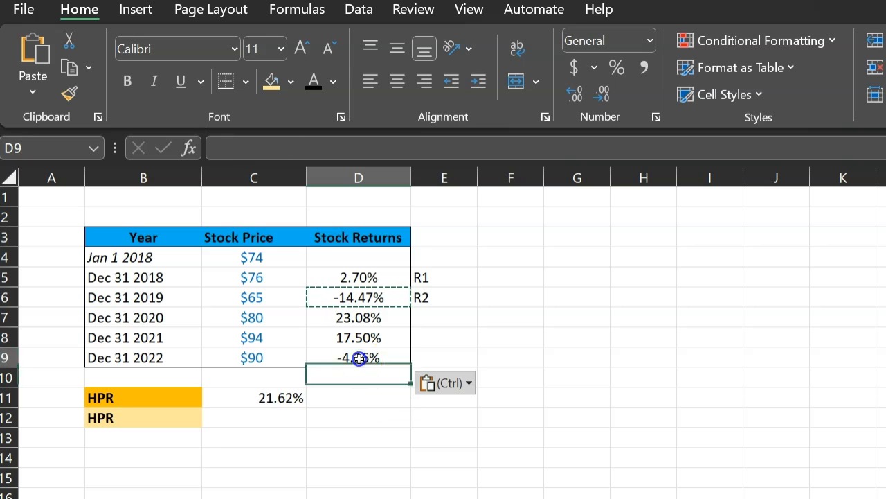
pyautogui.click(224, 81)
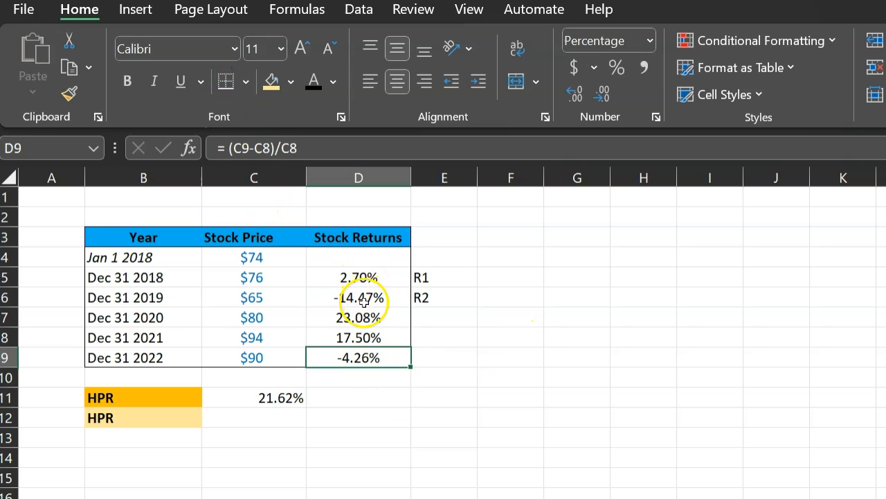
# Step: Label the Dec 31 2020, 2021 and 2022 returns as R3, R4 and R5 in cells E7 to E9
pyautogui.click(439, 325)
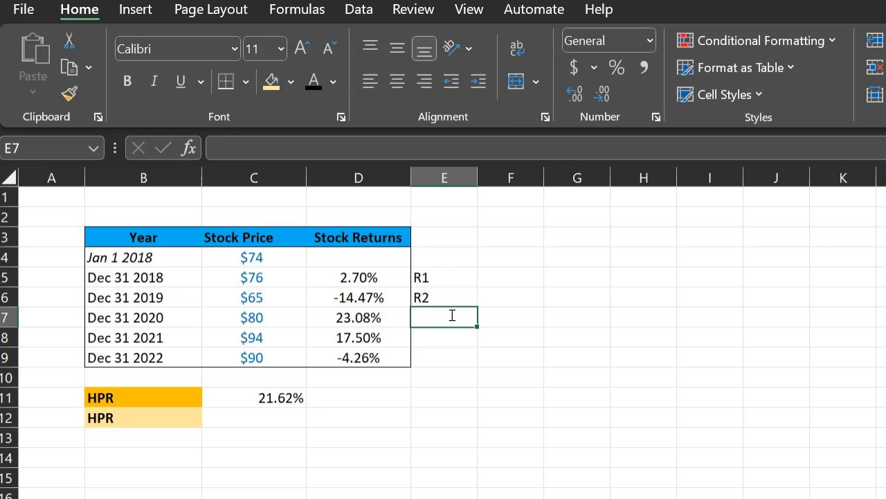
pyautogui.write('R3')
pyautogui.press('Return')
pyautogui.write('R4')
pyautogui.press('Return')
pyautogui.write('R5')
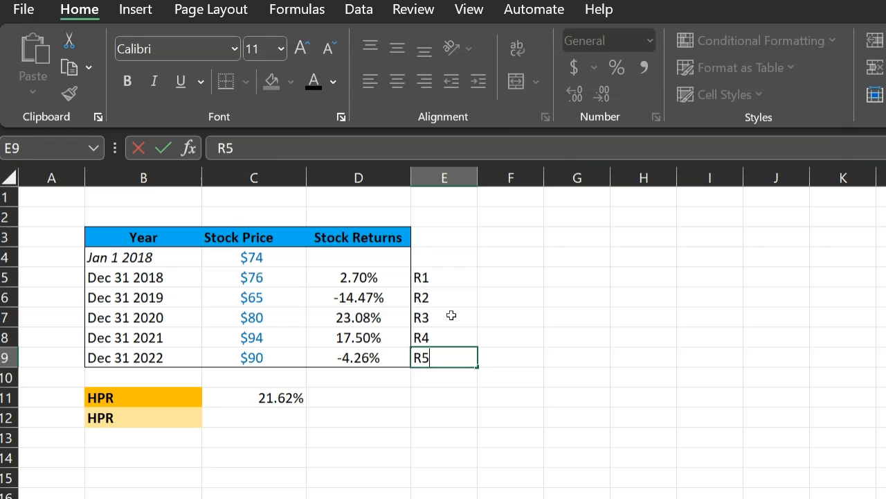
pyautogui.press('Return')
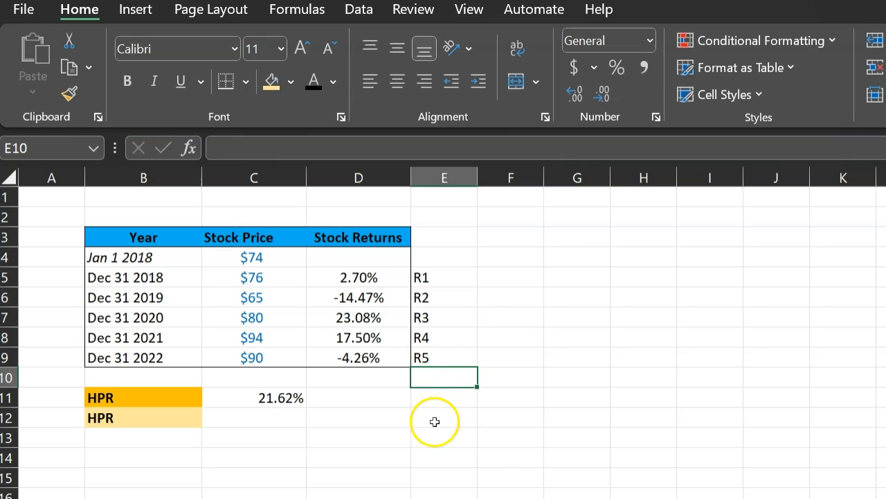
# Step: Enter $1 as the example starting investment in cell F4
pyautogui.click(277, 420)
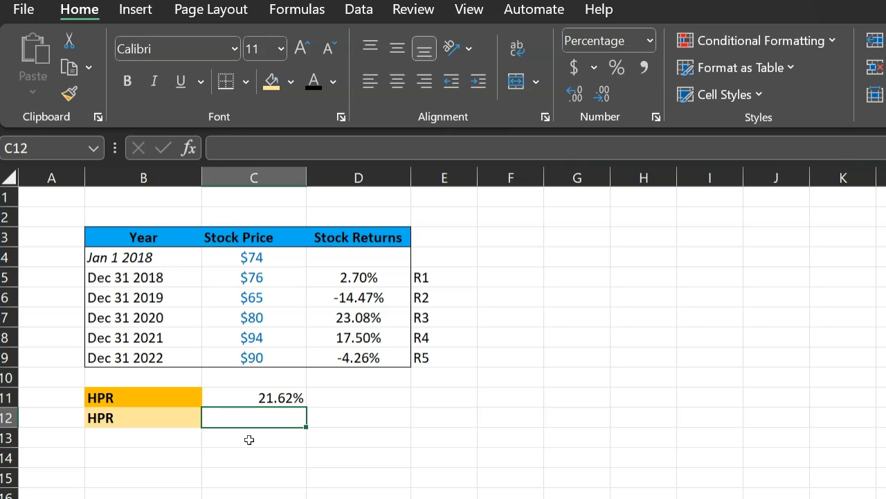
pyautogui.click(511, 258)
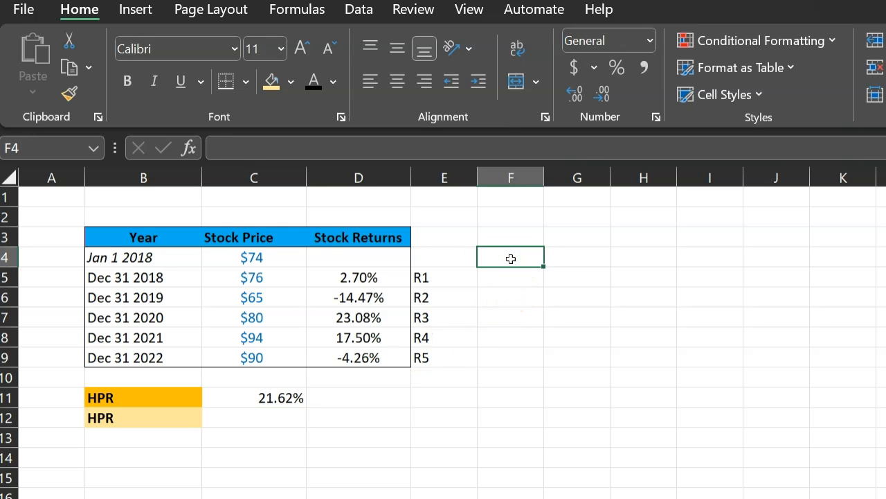
pyautogui.write('$1')
pyautogui.press('Return')
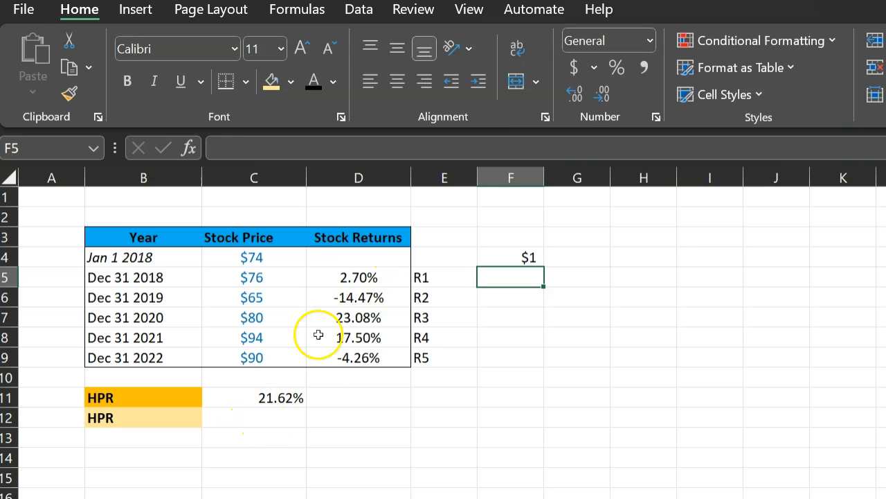
# Step: Begin the second HPR formula in cell C12 with =(1+D5)*, removing the stray C12 reference
pyautogui.click(375, 278)
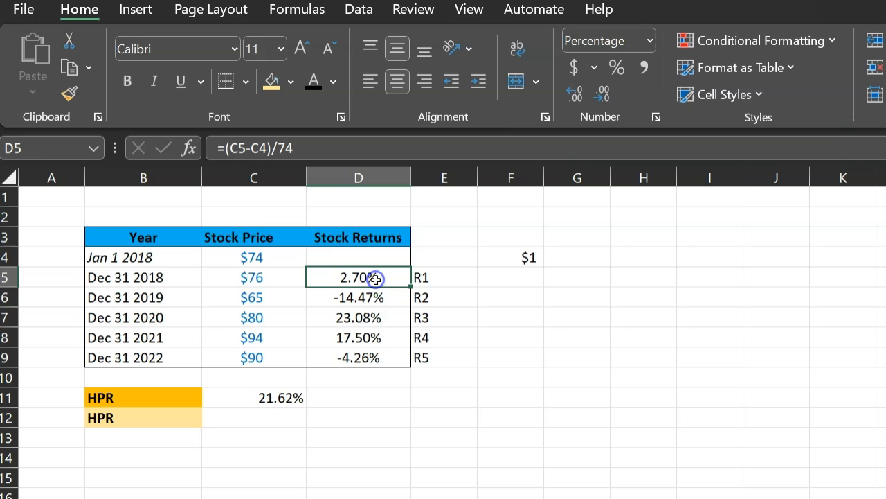
pyautogui.click(266, 418)
pyautogui.write('=(1+')
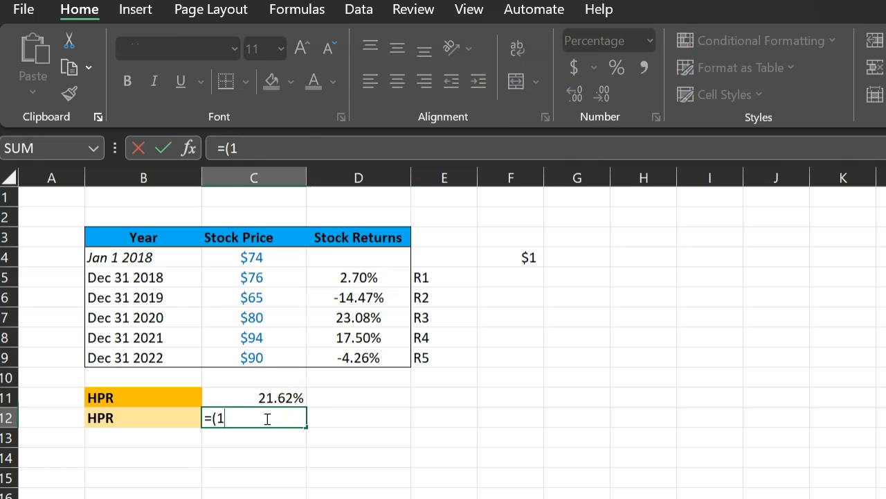
pyautogui.click(358, 281)
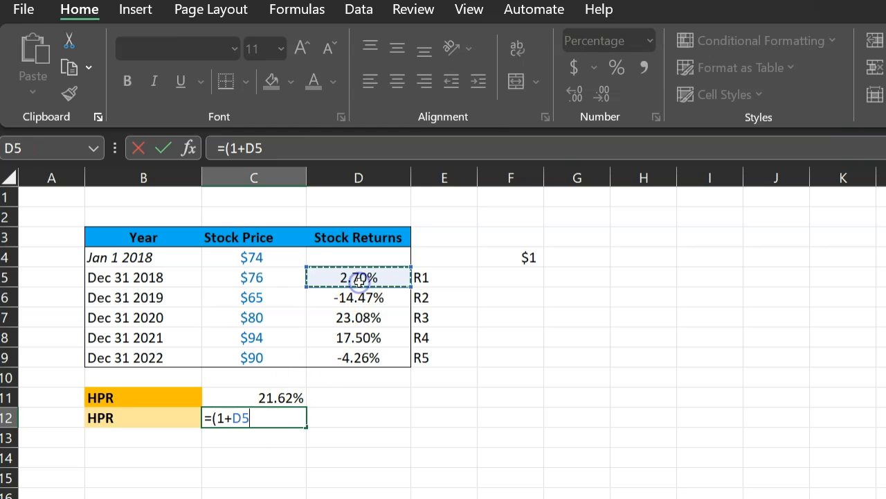
pyautogui.write(')')
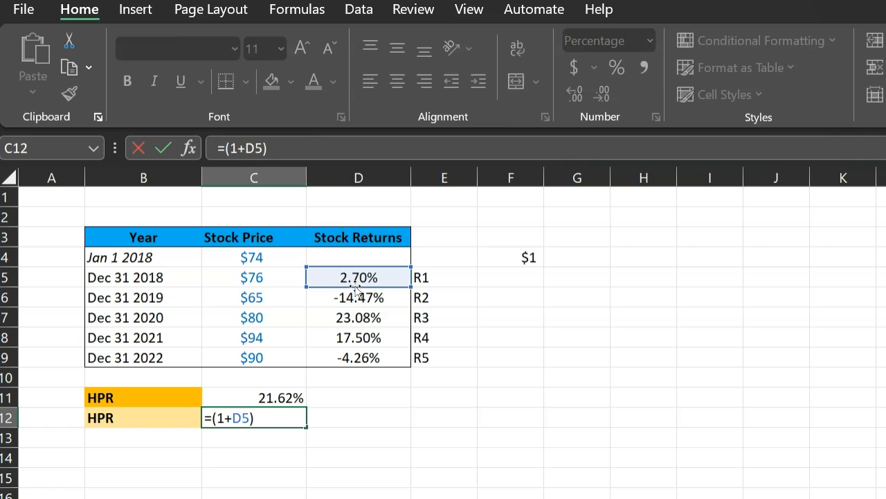
pyautogui.write('*C12')
pyautogui.moveTo(250, 417); pyautogui.dragTo(213, 418)
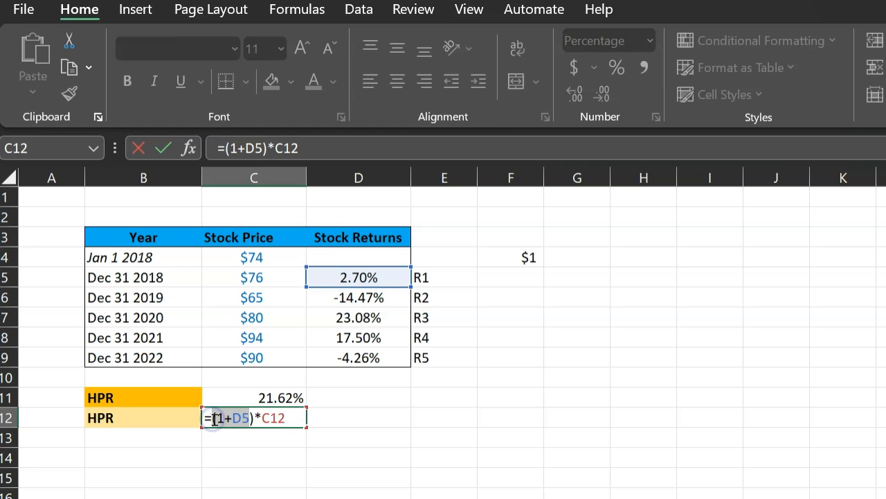
pyautogui.click(290, 418)
pyautogui.press('BackSpace')
pyautogui.press('BackSpace')
pyautogui.press('BackSpace')
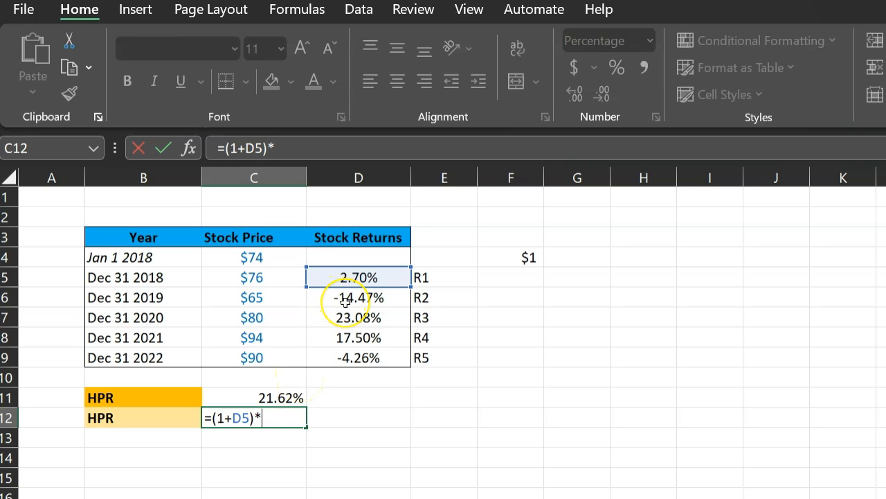
# Step: Add (1+D6) as the second factor of the C12 formula and preview the value of the product
pyautogui.write('(')
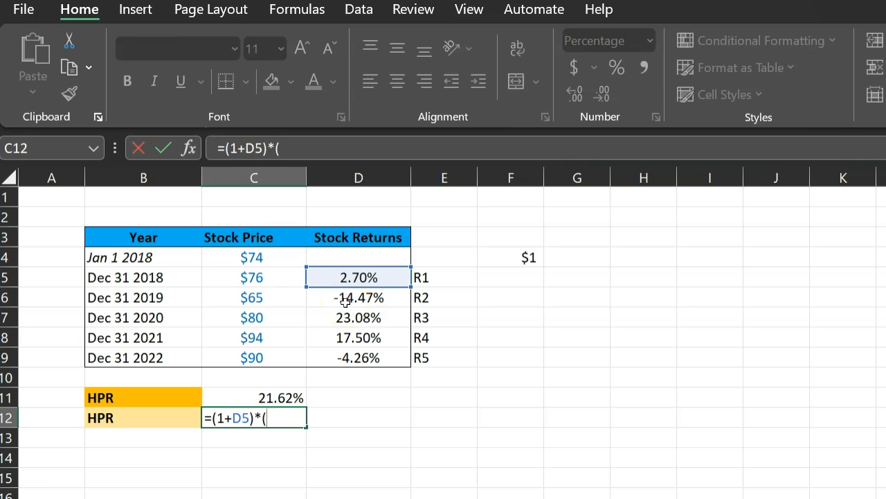
pyautogui.write('1+')
pyautogui.click(349, 297)
pyautogui.write(')')
pyautogui.click(210, 417)
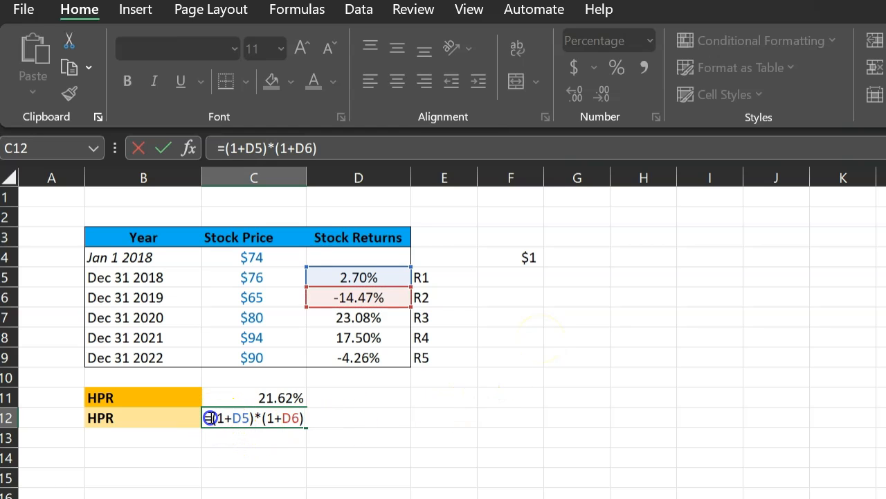
pyautogui.moveTo(210, 417); pyautogui.dragTo(305, 418)
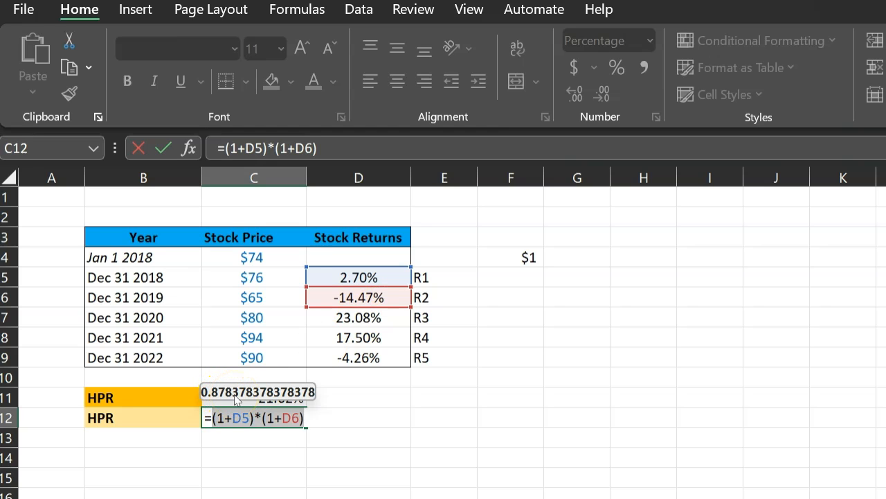
pyautogui.click(304, 418)
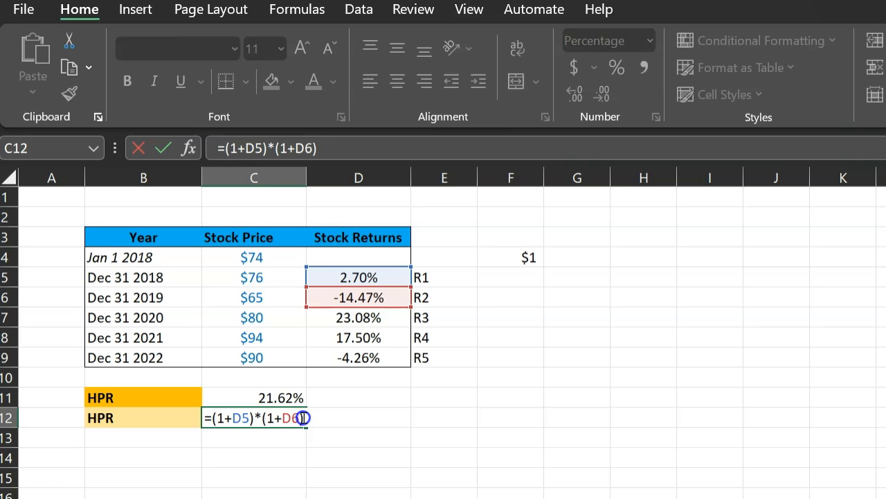
# Step: Multiply the C12 formula by (1+D7) and highlight the whole three-factor expression to check it
pyautogui.write('*(1+')
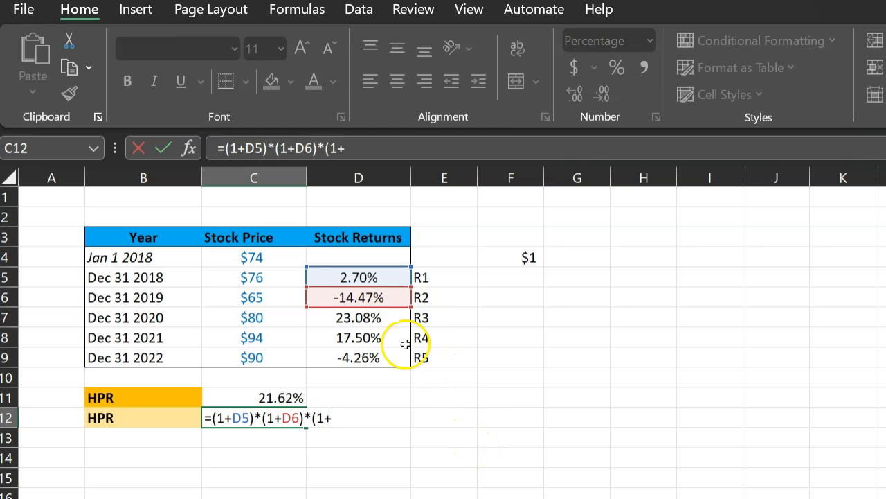
pyautogui.click(381, 317)
pyautogui.write(')')
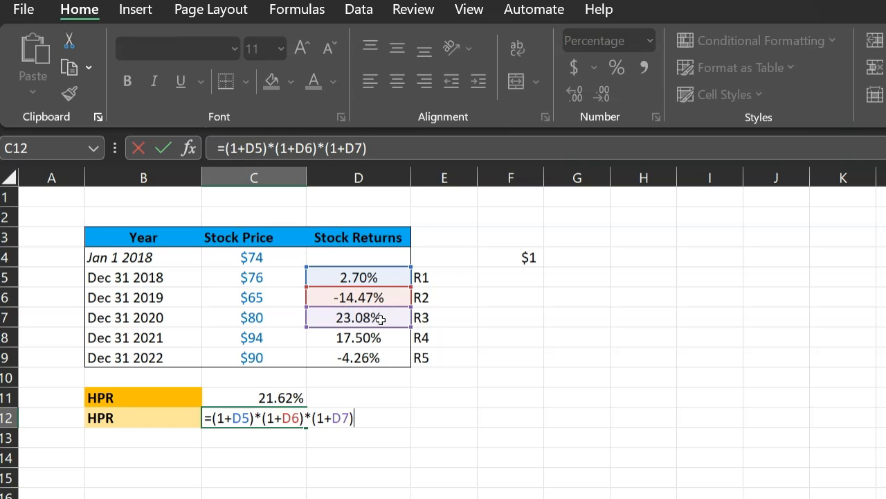
pyautogui.click(211, 418)
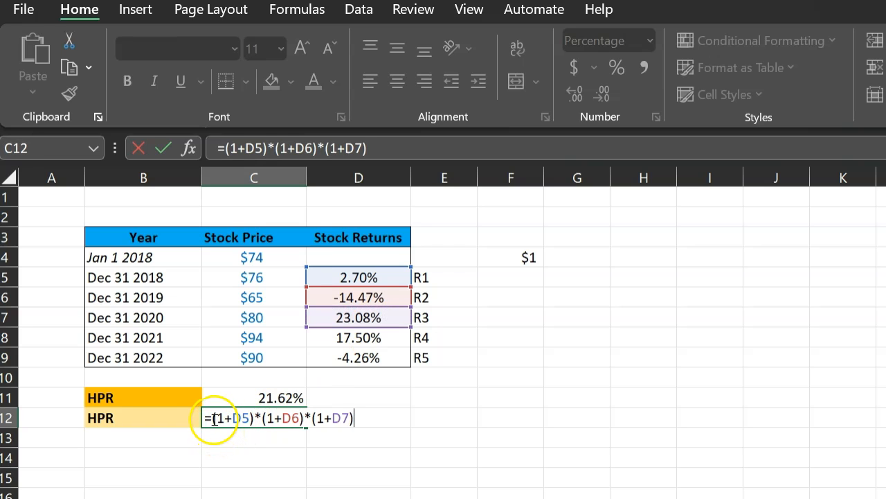
pyautogui.moveTo(213, 419); pyautogui.dragTo(355, 418)
pyautogui.click(368, 416)
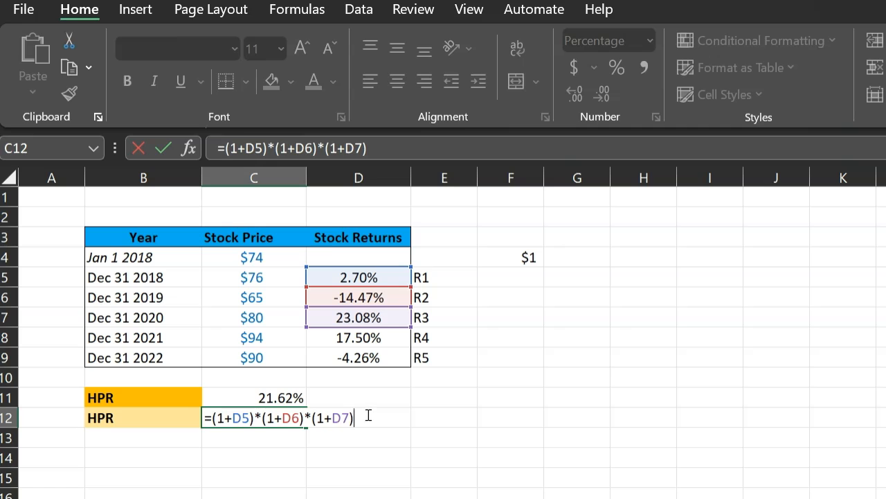
# Step: Complete the HPR formula in C12 by multiplying by (1+D8) and (1+D9) and subtracting 1
pyautogui.write('*(1+')
pyautogui.click(355, 338)
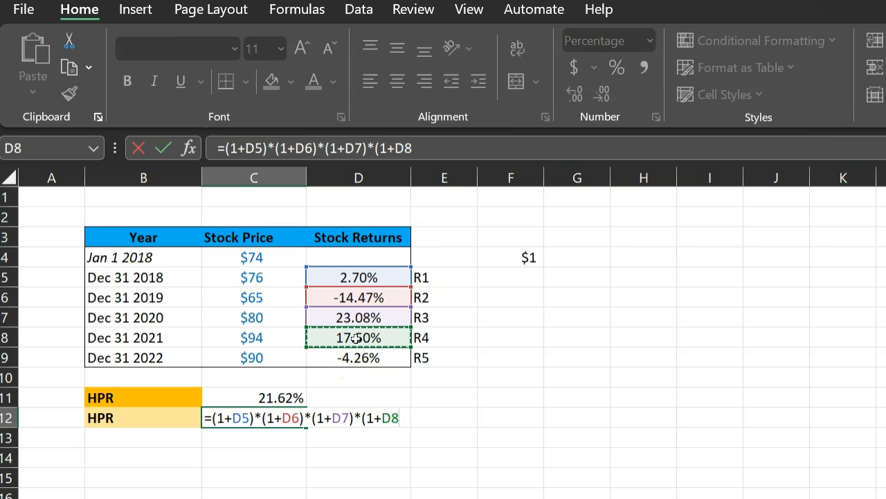
pyautogui.write(')*(1+')
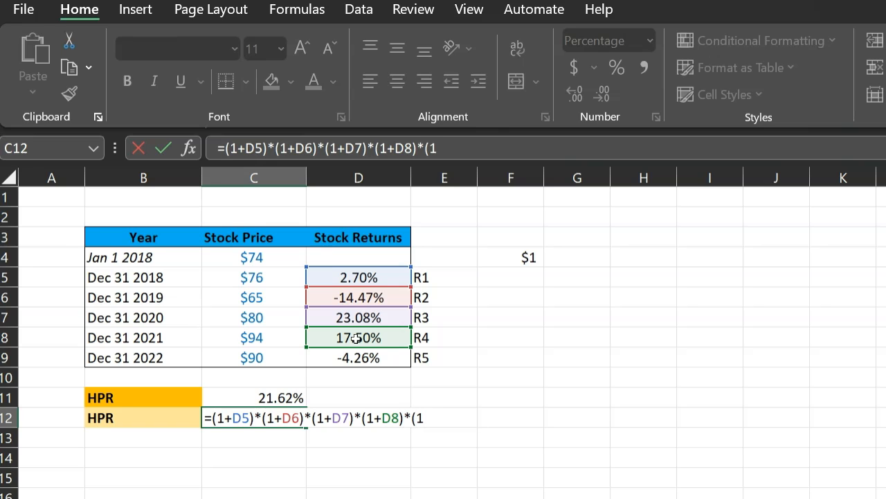
pyautogui.click(359, 358)
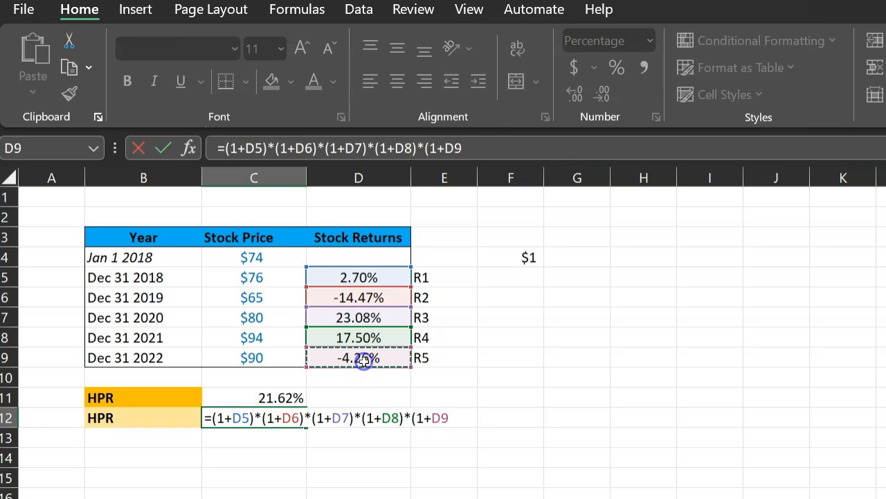
pyautogui.write(')')
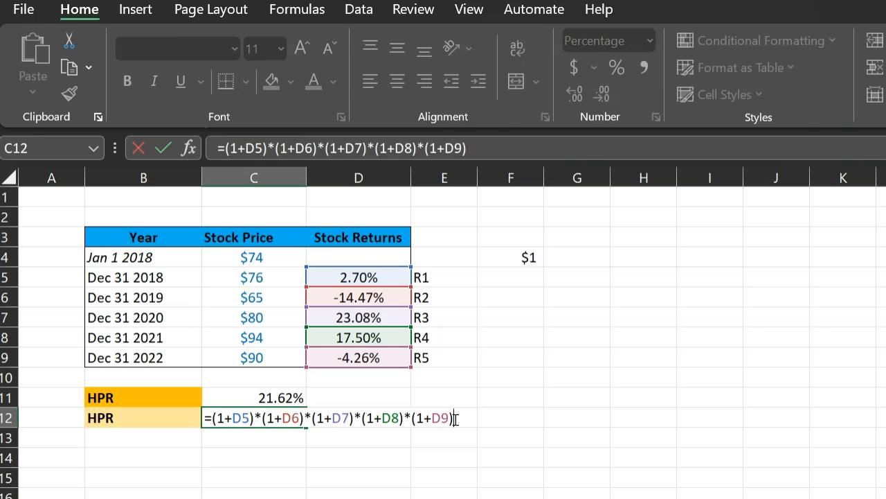
pyautogui.write('-1')
pyautogui.press('Return')
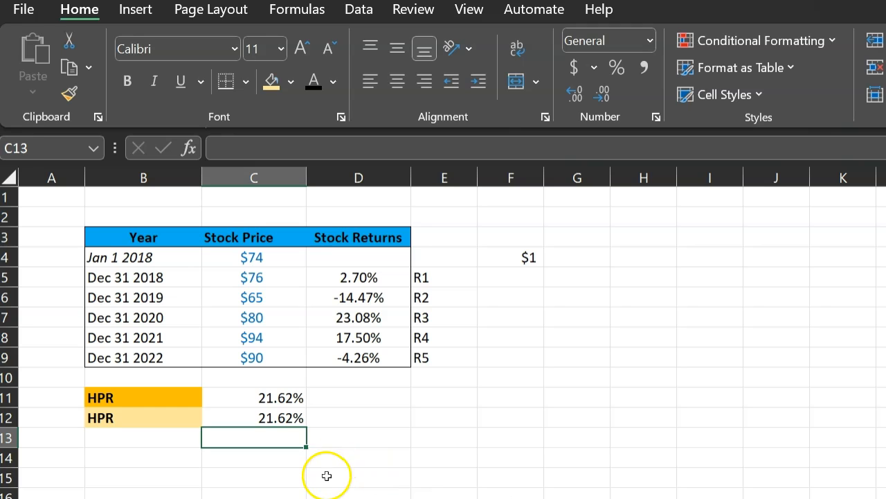
# Step: Review the compounded HPR formula in C12 and the price-based HPR formula in C11
pyautogui.doubleClick(284, 416)
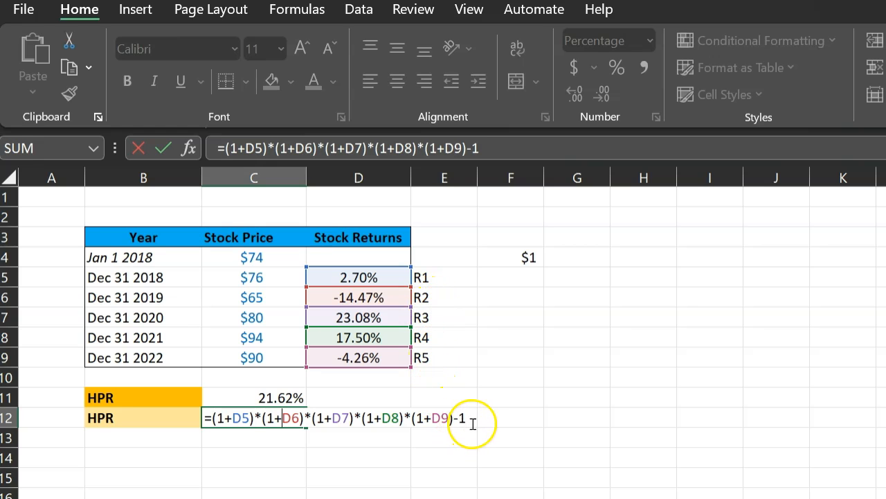
pyautogui.hotkey('ctrl', 'Return')
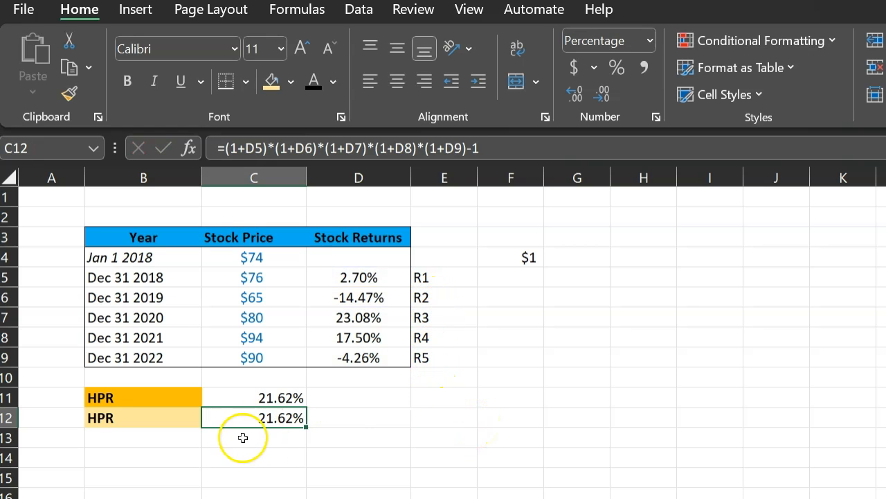
pyautogui.click(285, 396)
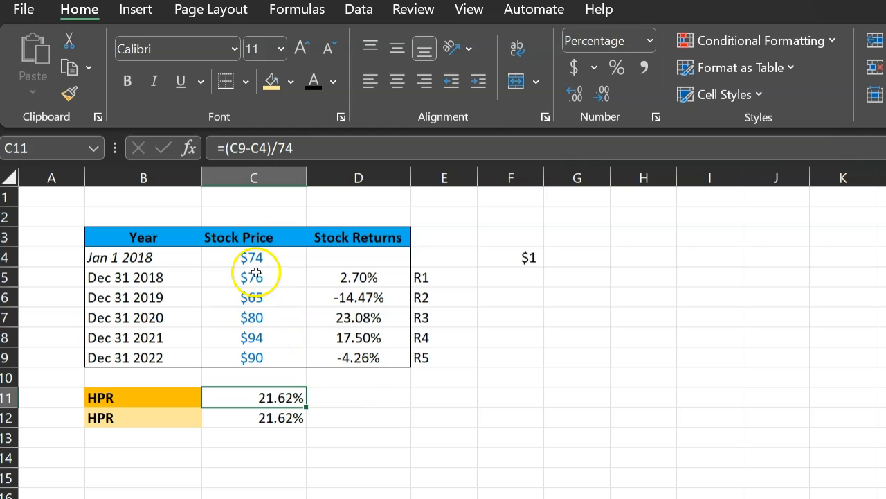